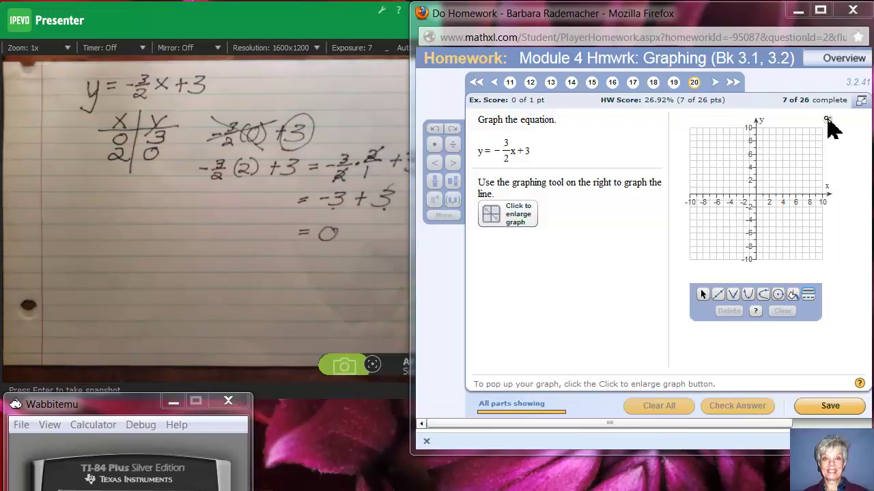
# Graph y = -3/2x + 3 in the enlarged graph as a line through (0,3) and (2,0), and save it
pyautogui.click(828, 120)
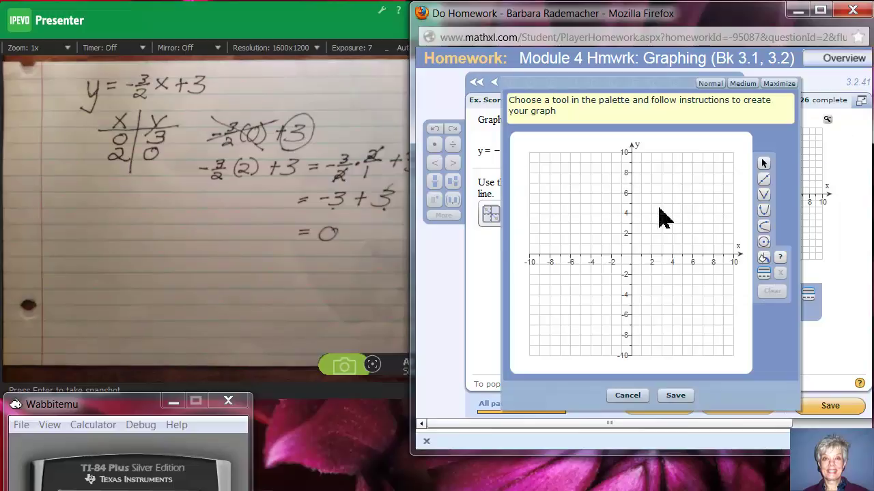
pyautogui.click(765, 181)
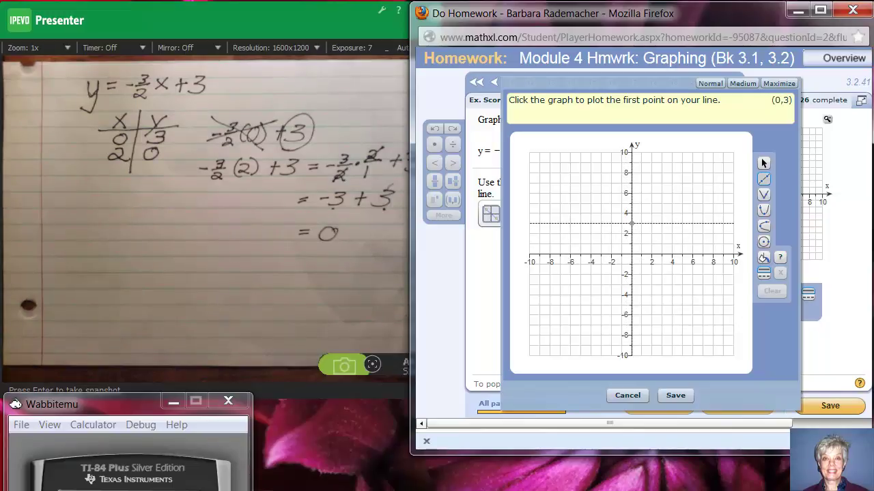
pyautogui.click(631, 223)
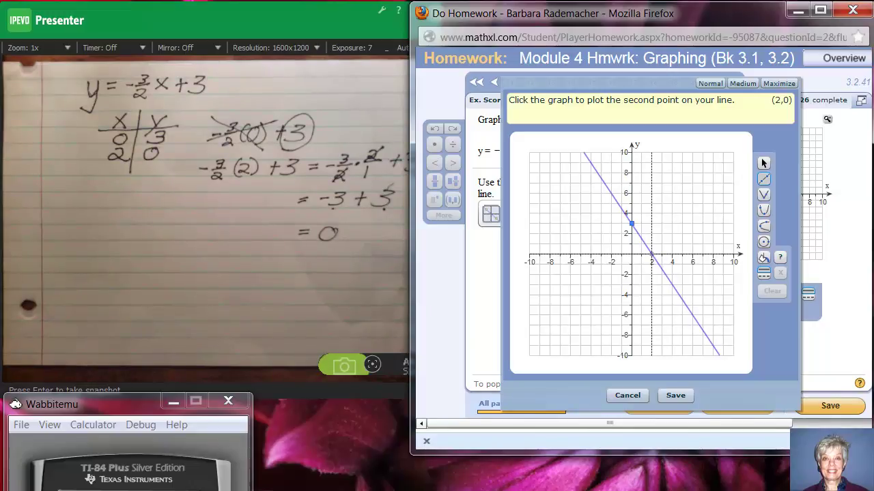
pyautogui.click(651, 255)
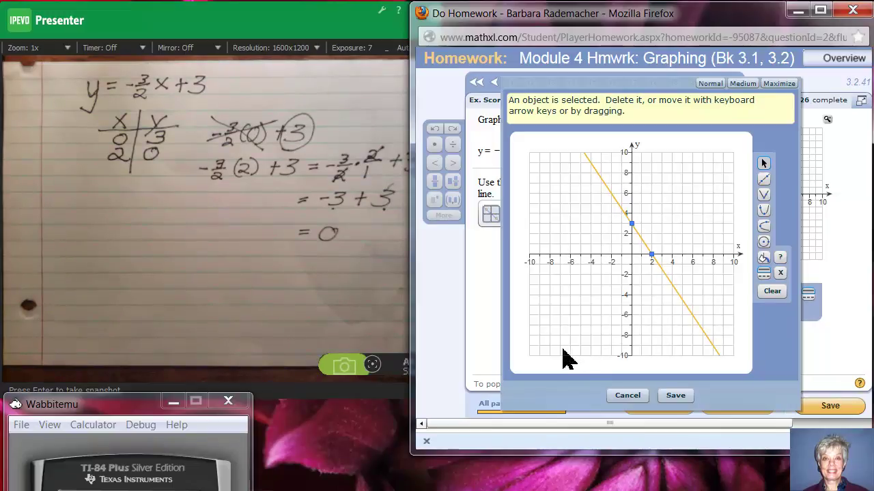
pyautogui.click(676, 396)
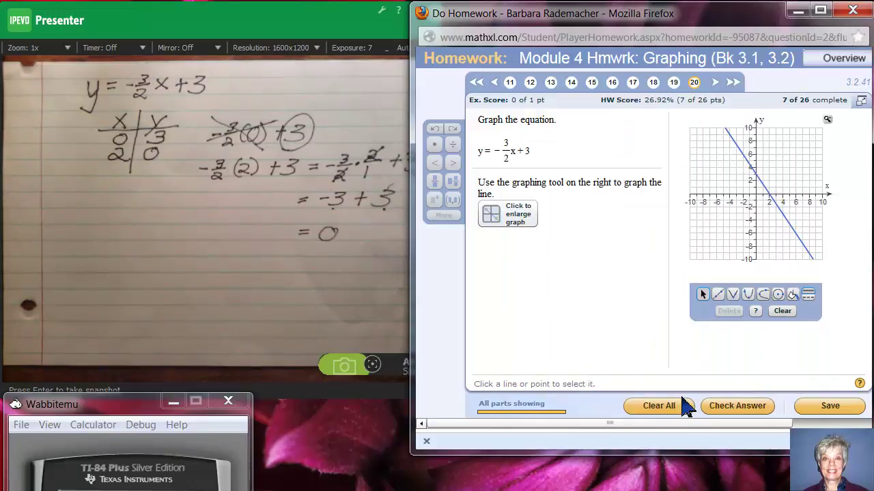
# Check the answer for the graphed line and load a similar exercise
pyautogui.click(736, 410)
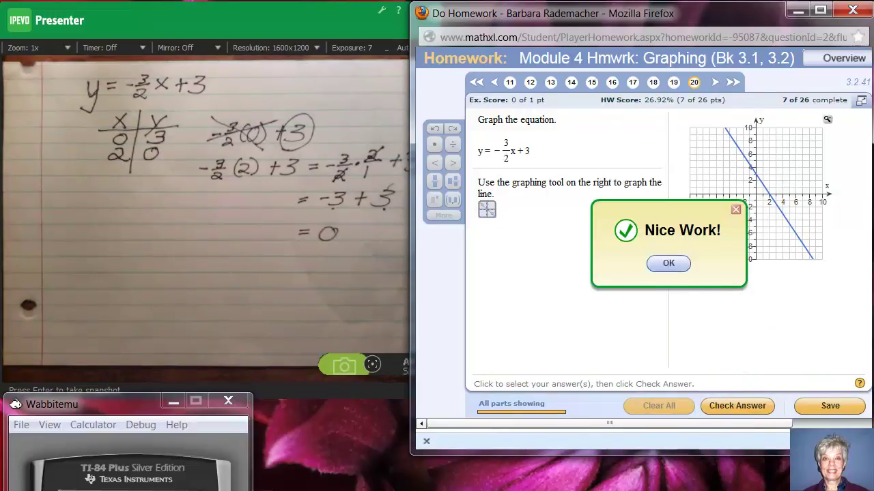
pyautogui.click(668, 264)
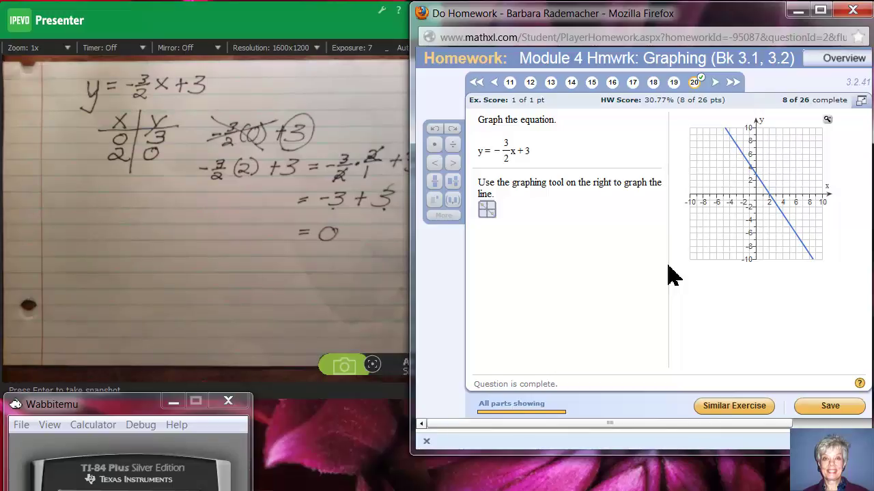
pyautogui.click(722, 413)
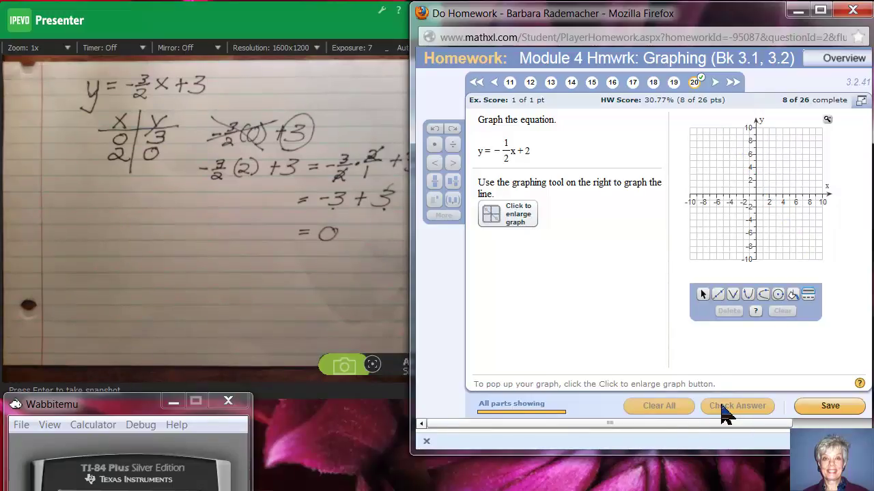
# Switch to the Wabbitemu calculator, move its window up until the whole keypad is accessible, and turn the calculator on
pyautogui.moveTo(121, 409); pyautogui.dragTo(151, 62)
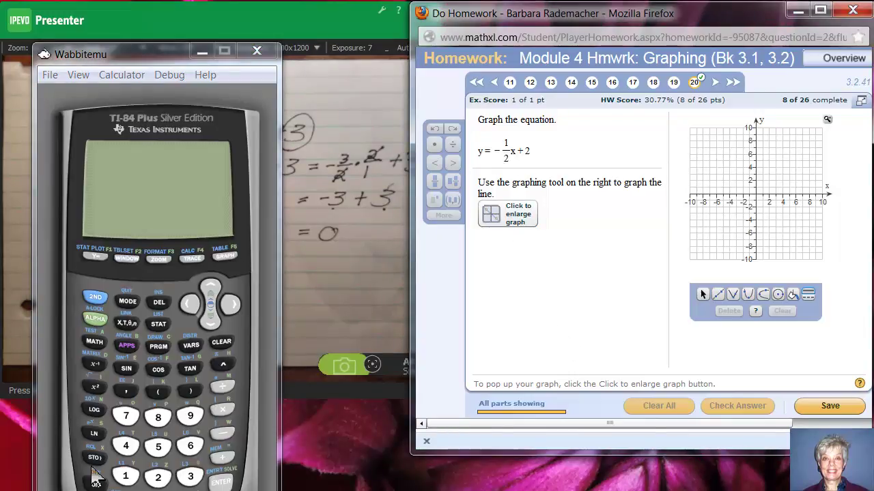
pyautogui.moveTo(170, 60); pyautogui.dragTo(176, 26)
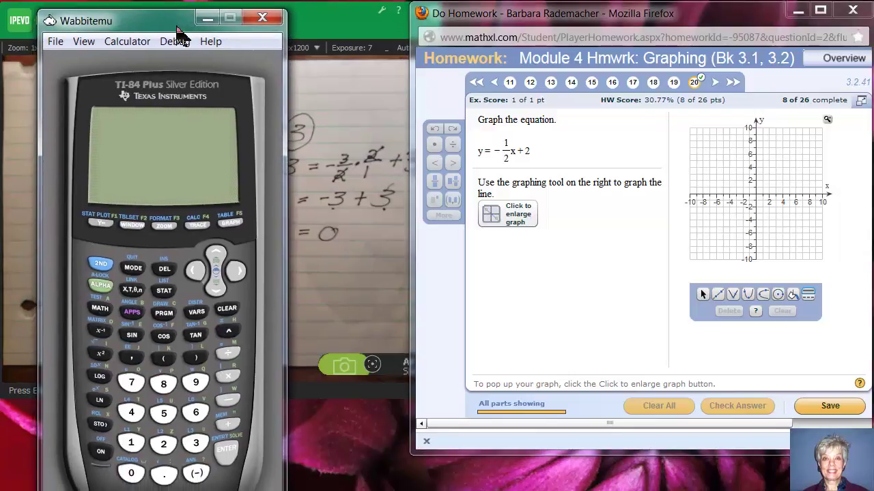
pyautogui.click(101, 453)
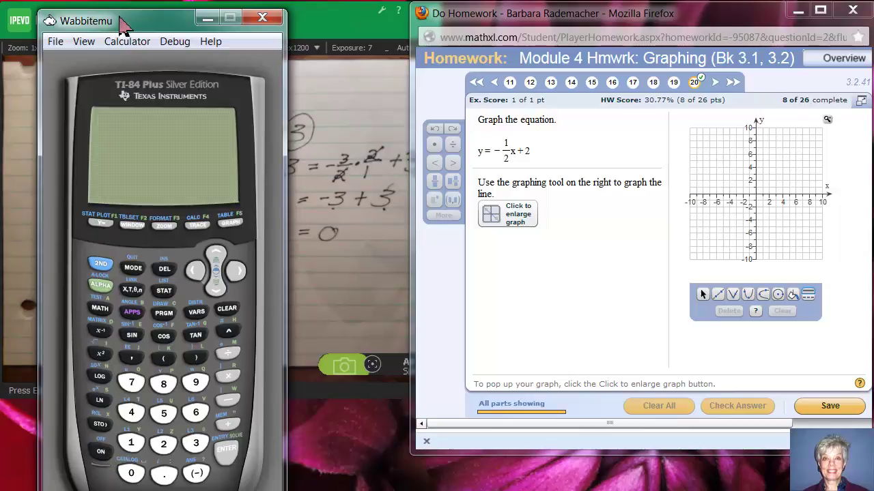
pyautogui.moveTo(129, 21); pyautogui.dragTo(96, 9)
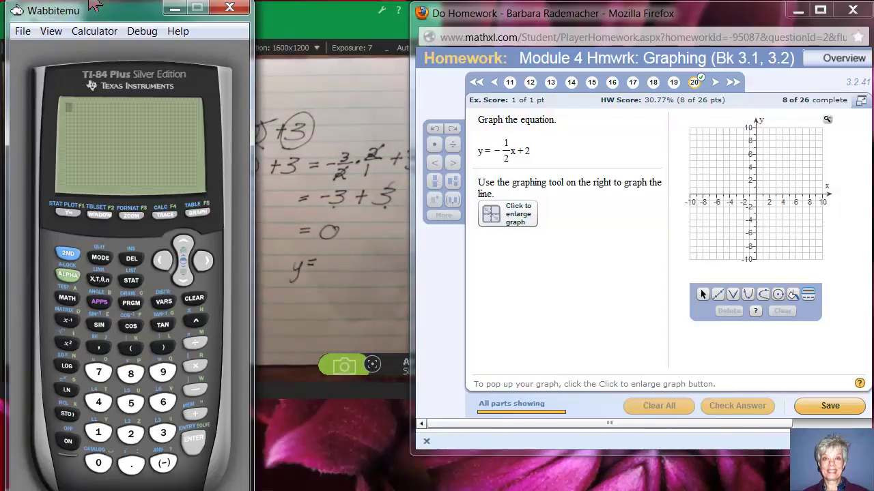
# Enter the function Y1 = -1/2X+2 in the calculator's equation editor
pyautogui.click(68, 212)
pyautogui.click(164, 463)
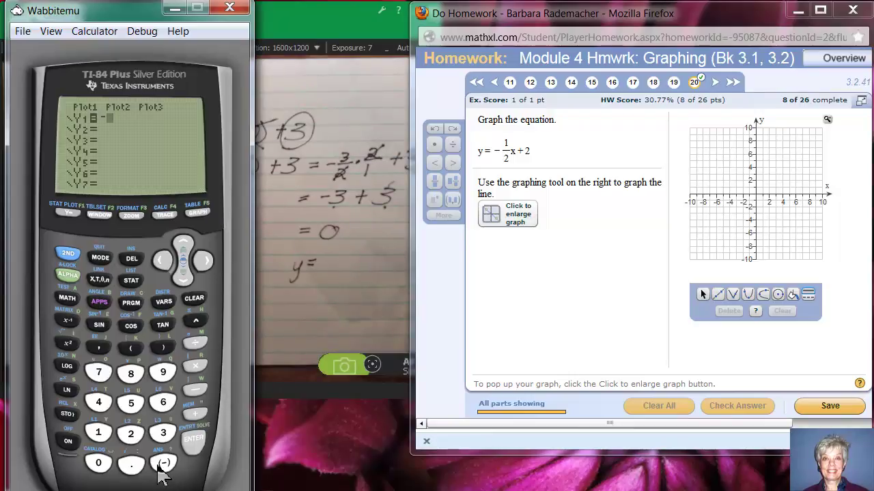
pyautogui.click(108, 437)
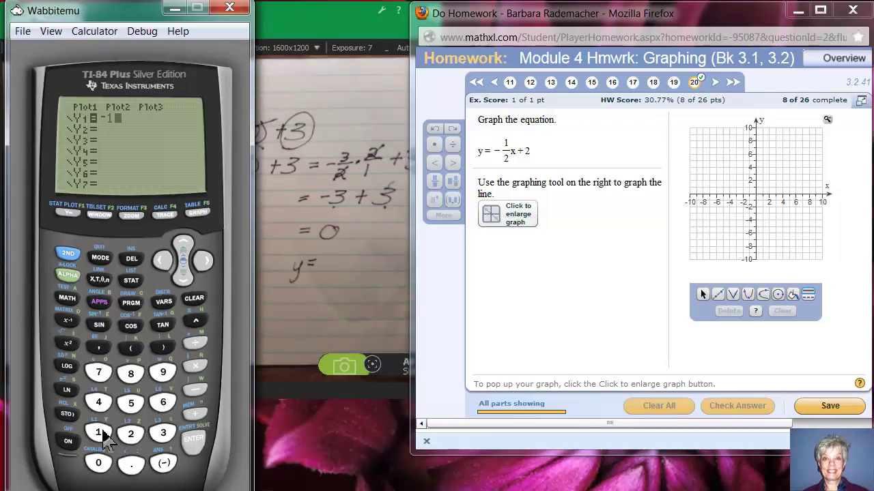
pyautogui.click(197, 345)
pyautogui.click(133, 440)
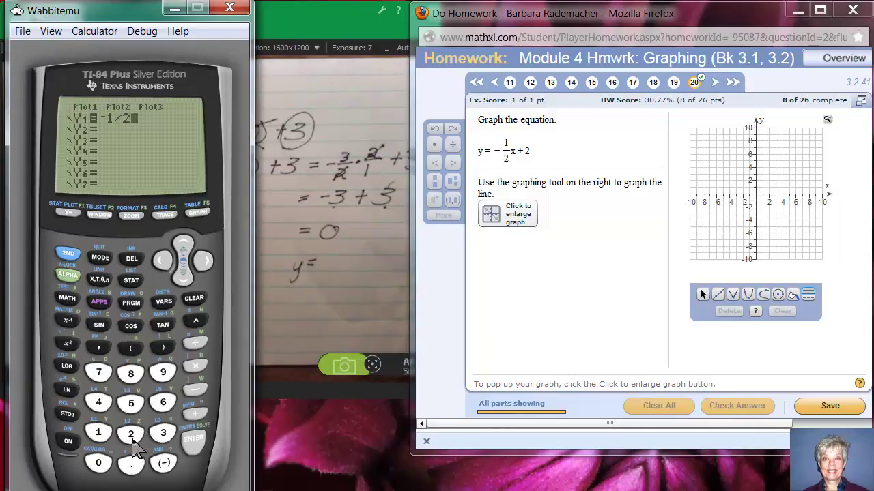
pyautogui.click(99, 285)
pyautogui.click(195, 415)
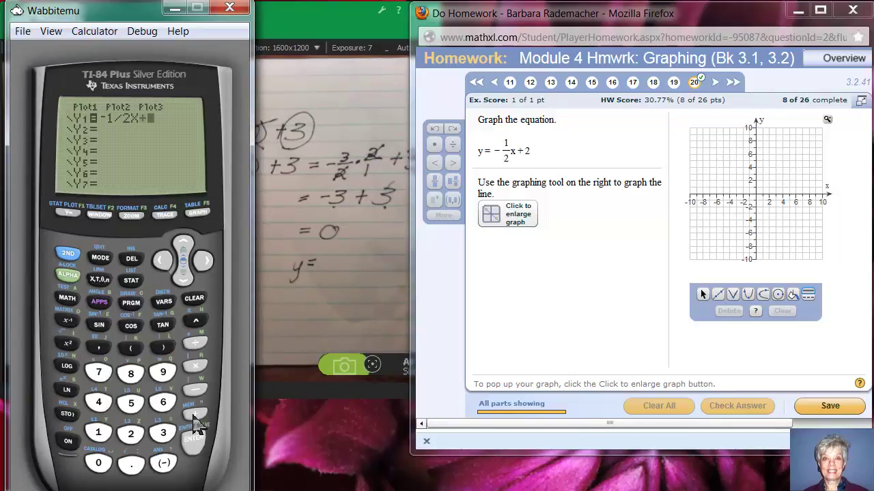
pyautogui.click(129, 435)
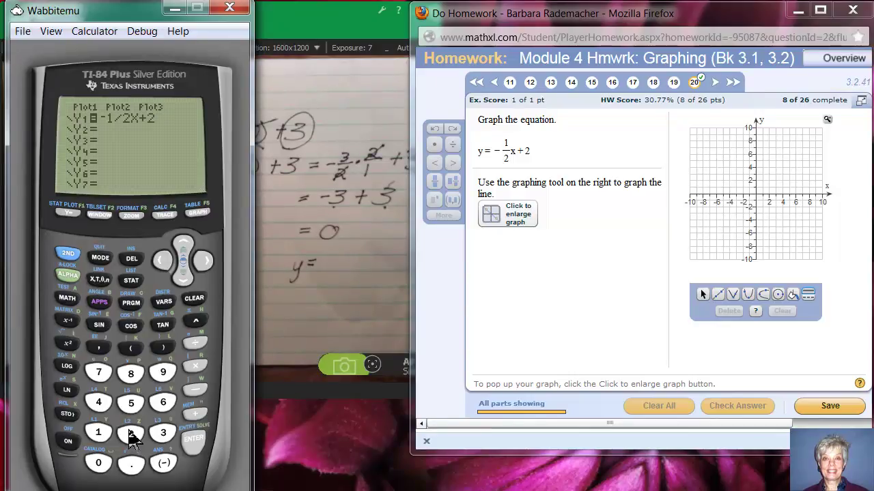
# Plot Y1 on the calculator and display its table of values
pyautogui.click(199, 212)
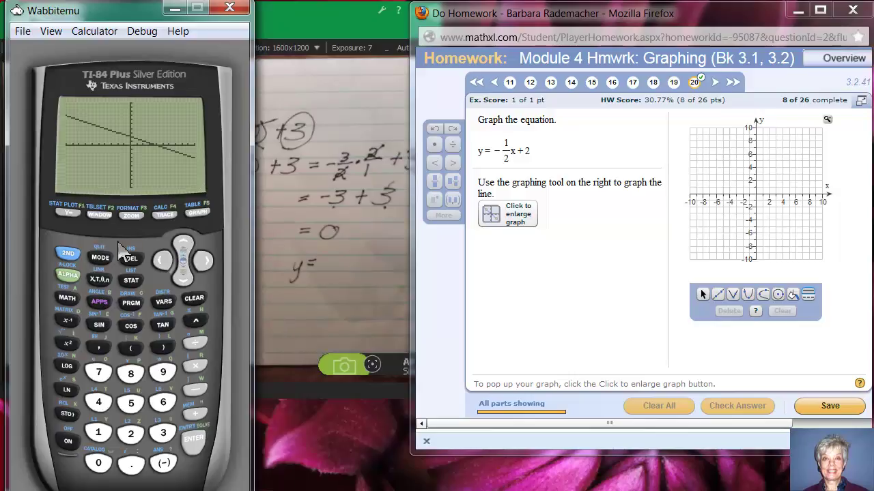
pyautogui.click(68, 257)
pyautogui.click(199, 212)
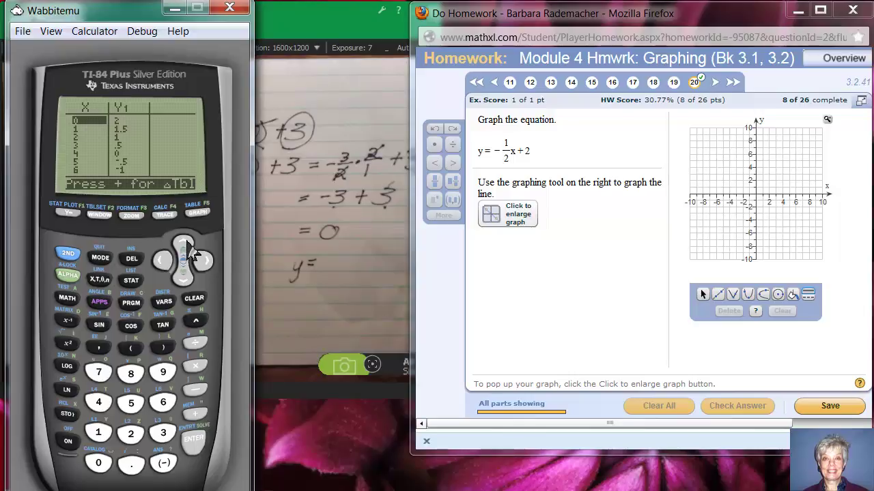
# Examine the Y1 table from X = -5 to X = 5 for points with whole-number coordinates
pyautogui.click(183, 244)
pyautogui.click(184, 243)
pyautogui.click(183, 244)
pyautogui.click(183, 244)
pyautogui.click(184, 243)
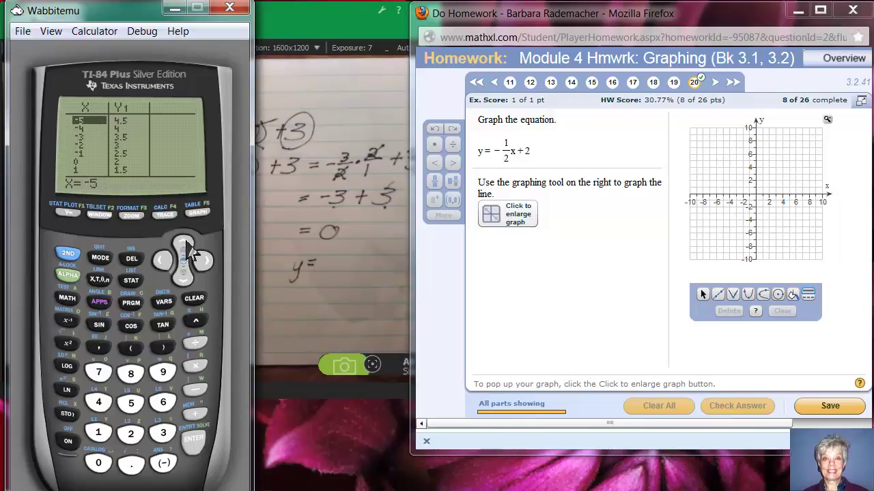
pyautogui.click(184, 279)
pyautogui.click(185, 278)
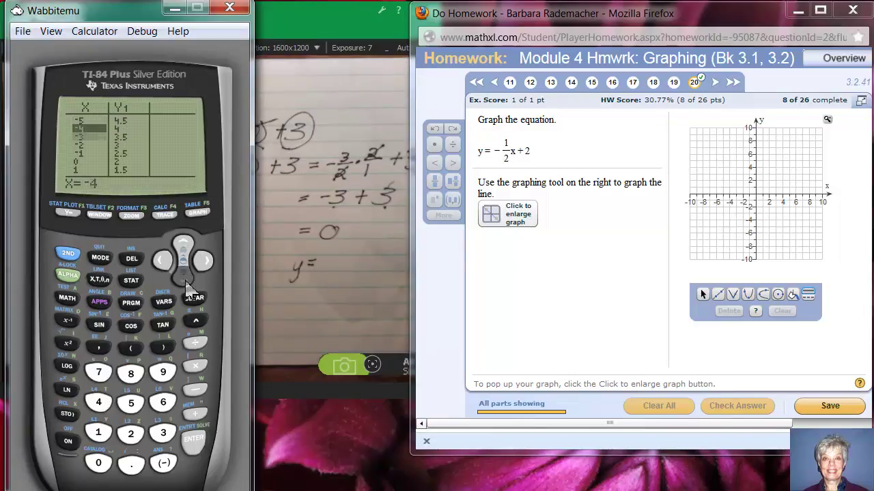
pyautogui.click(184, 279)
pyautogui.click(185, 279)
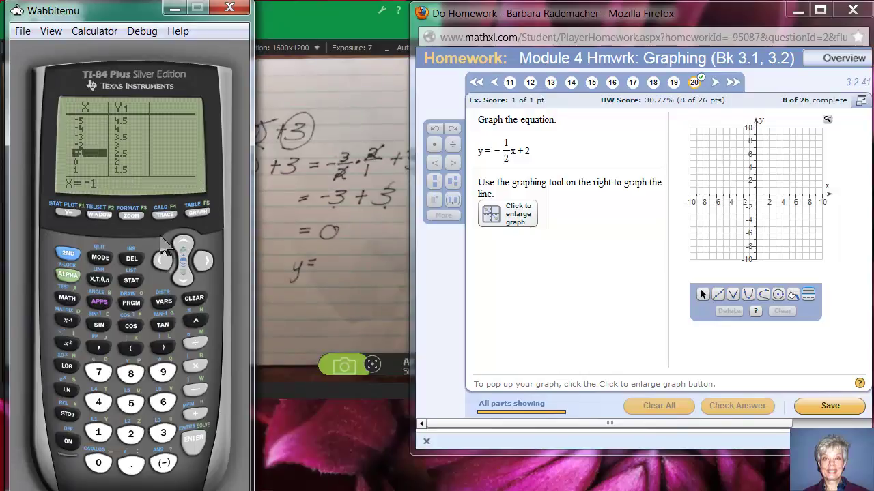
pyautogui.click(183, 284)
pyautogui.click(183, 280)
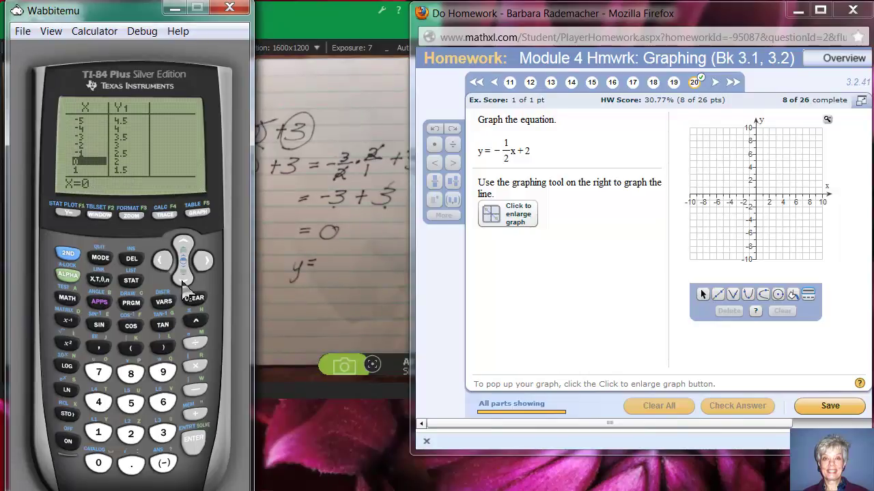
pyautogui.click(183, 280)
pyautogui.click(183, 280)
pyautogui.click(184, 280)
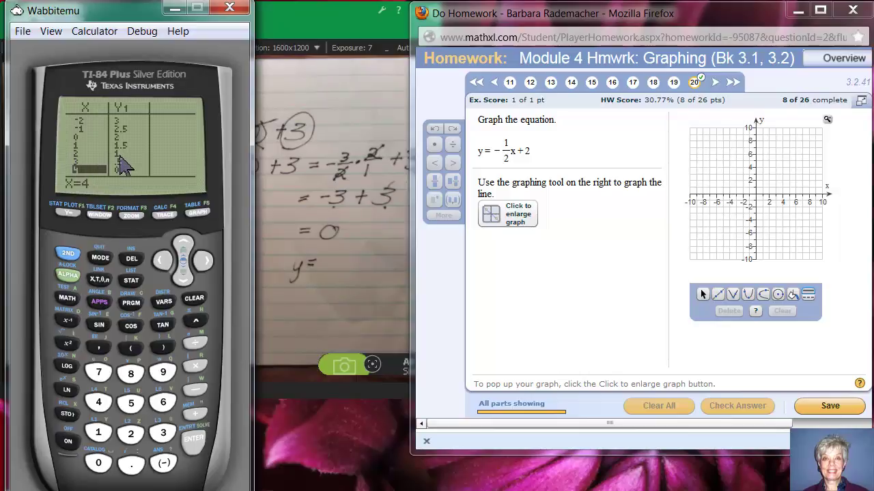
pyautogui.click(183, 280)
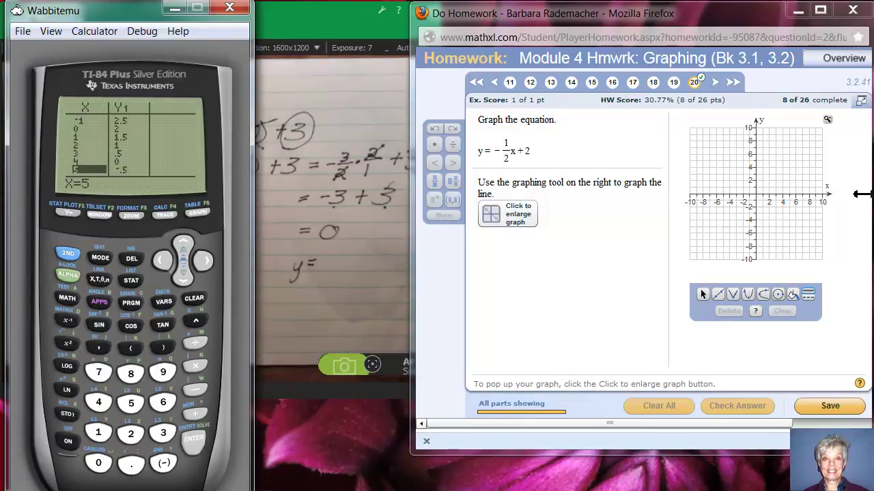
# Graph y = -1/2x + 2 in the homework's enlarged graph as a line through (2,1) and (4,0), and save it
pyautogui.click(828, 120)
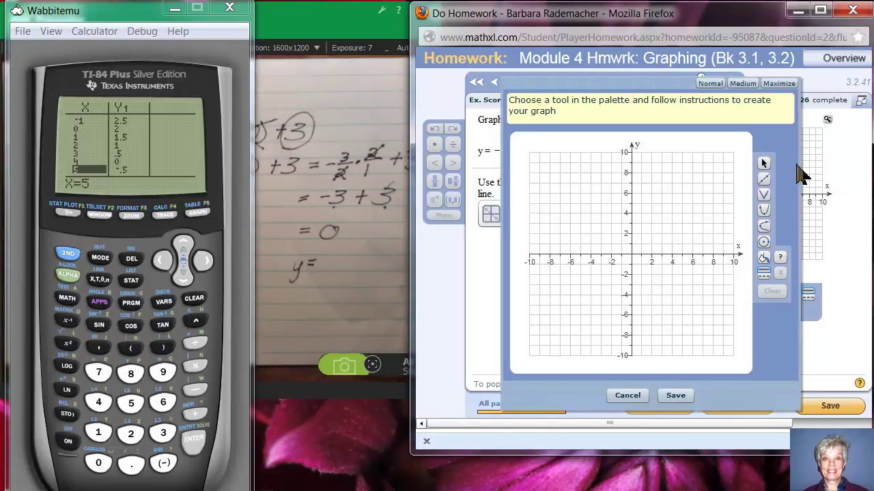
pyautogui.click(764, 182)
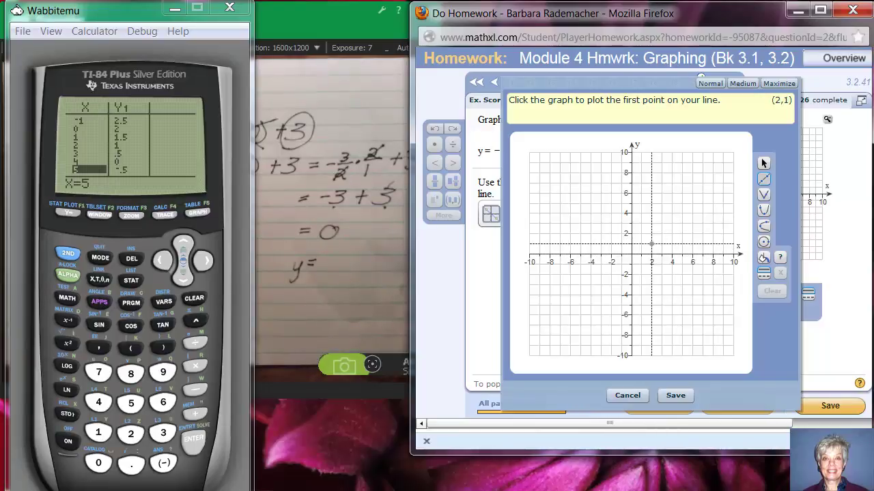
pyautogui.click(652, 244)
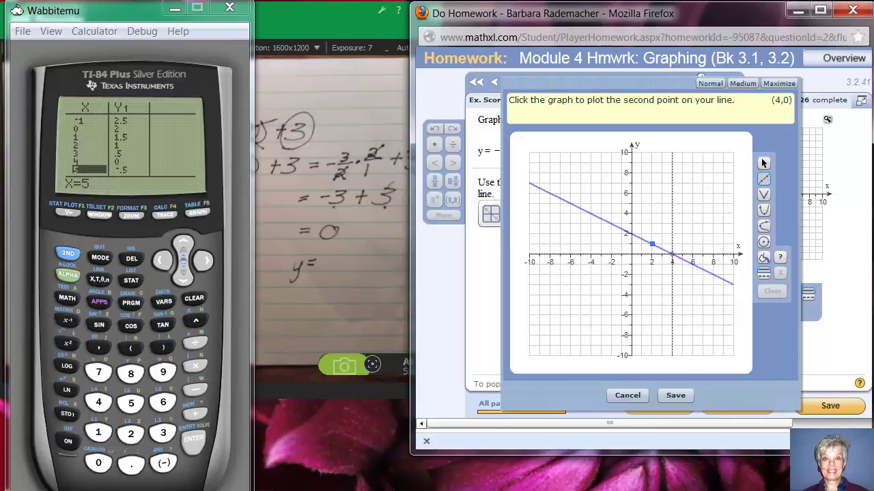
pyautogui.click(672, 253)
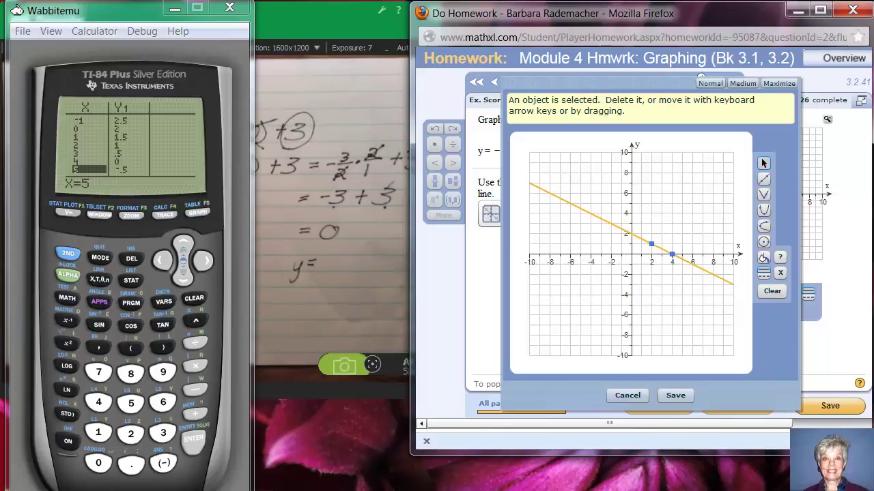
pyautogui.click(675, 396)
# Check the answer for the graphed line and go on to question 21
pyautogui.click(731, 410)
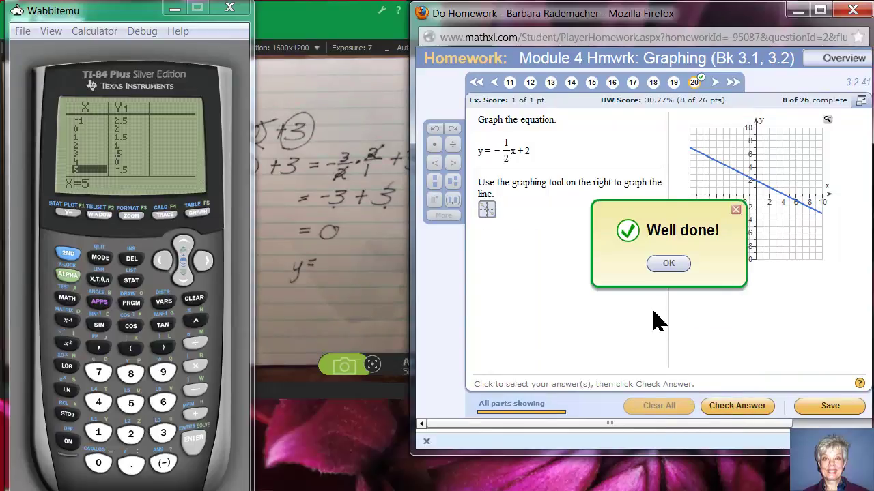
pyautogui.click(670, 265)
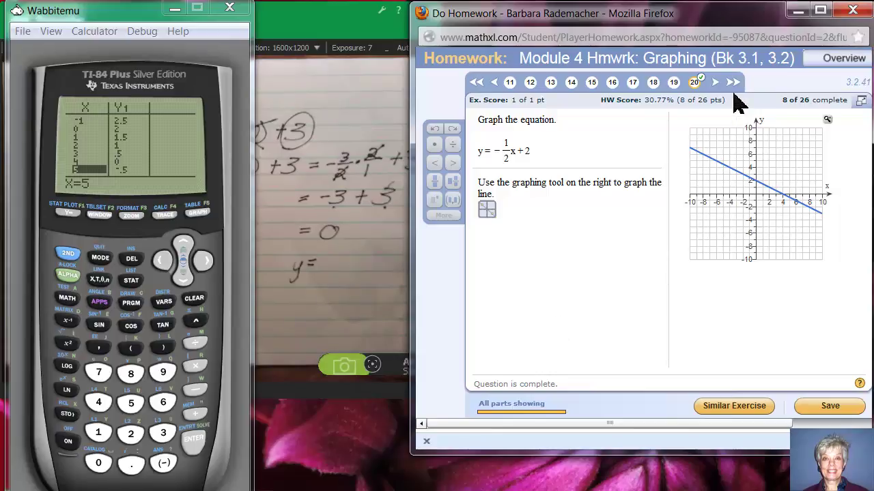
pyautogui.click(715, 82)
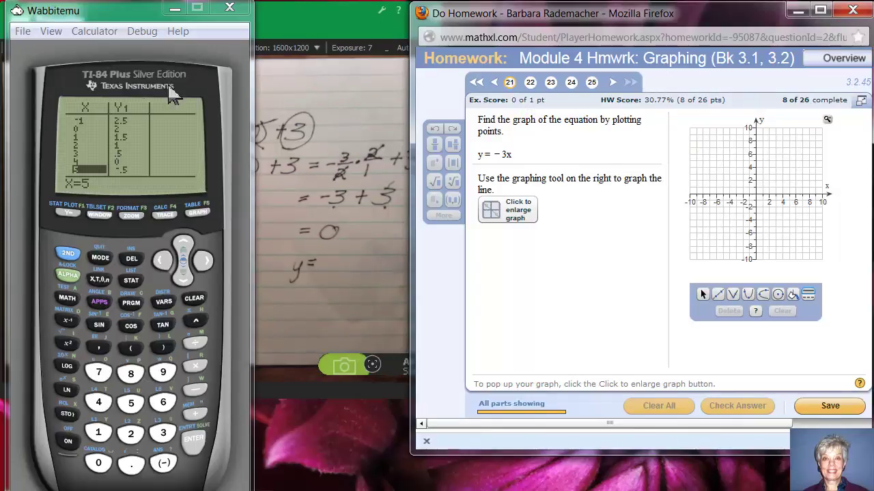
# Switch back to the Wabbitemu calculator, reposition its window, and replace the Y1 function with -3X
pyautogui.click(116, 15)
pyautogui.moveTo(116, 15); pyautogui.dragTo(203, 31)
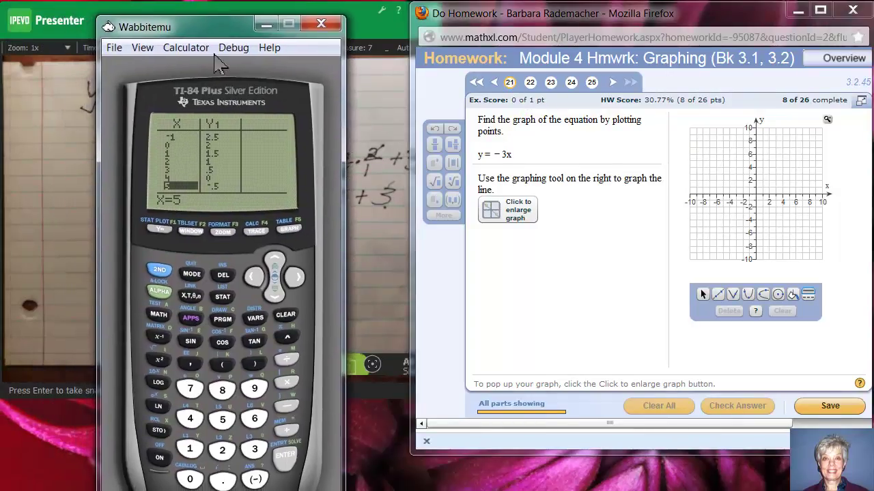
pyautogui.click(158, 228)
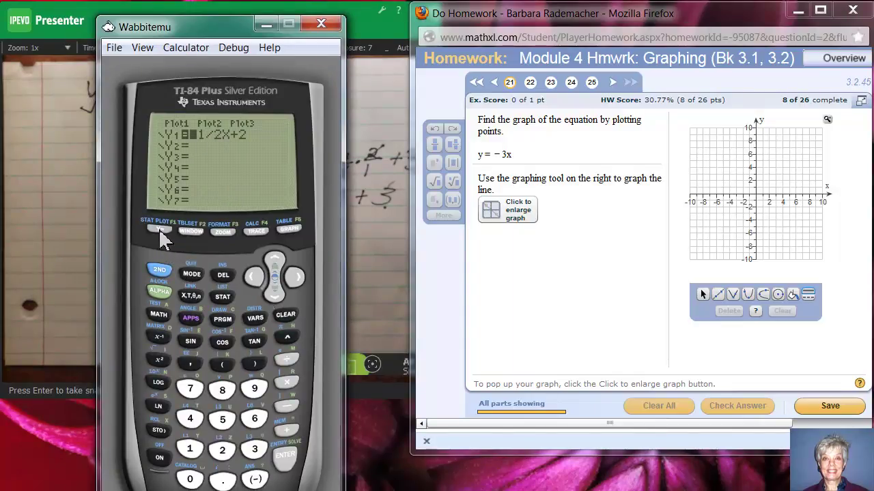
pyautogui.click(284, 316)
pyautogui.click(257, 480)
pyautogui.click(258, 453)
pyautogui.click(191, 297)
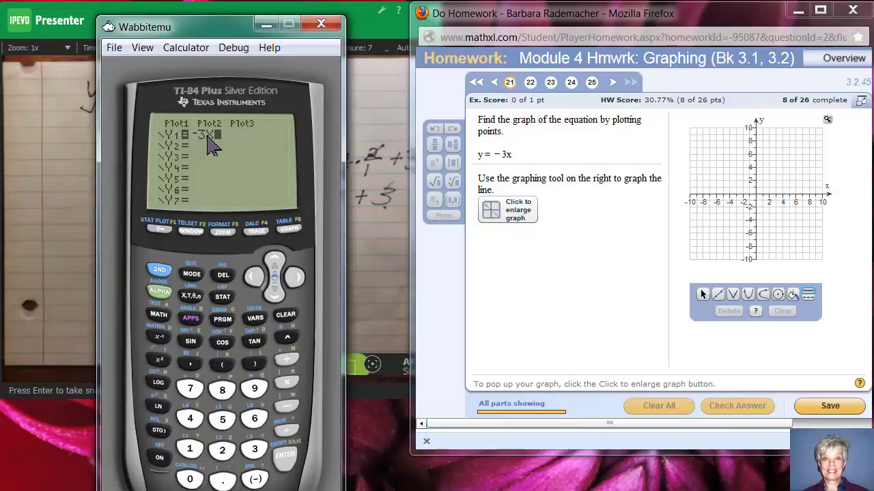
# Display the graph of Y1 = -3X on the calculator, followed by its table of values
pyautogui.click(288, 230)
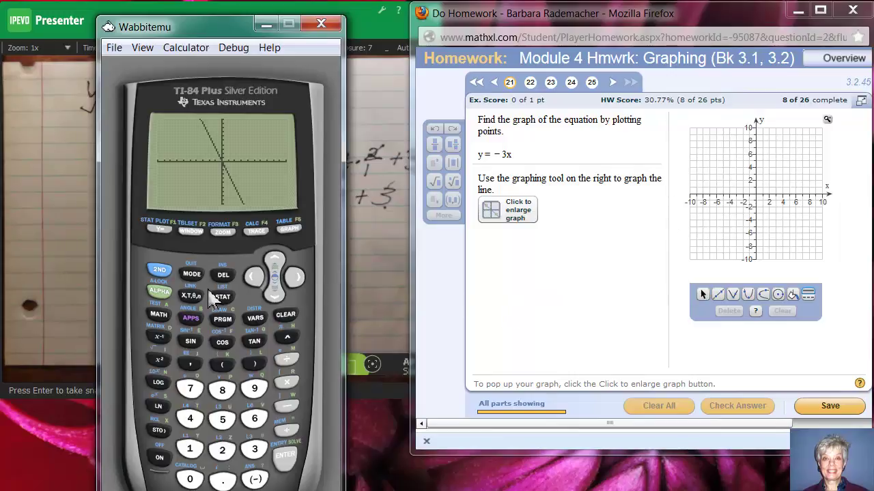
pyautogui.click(158, 273)
pyautogui.click(290, 230)
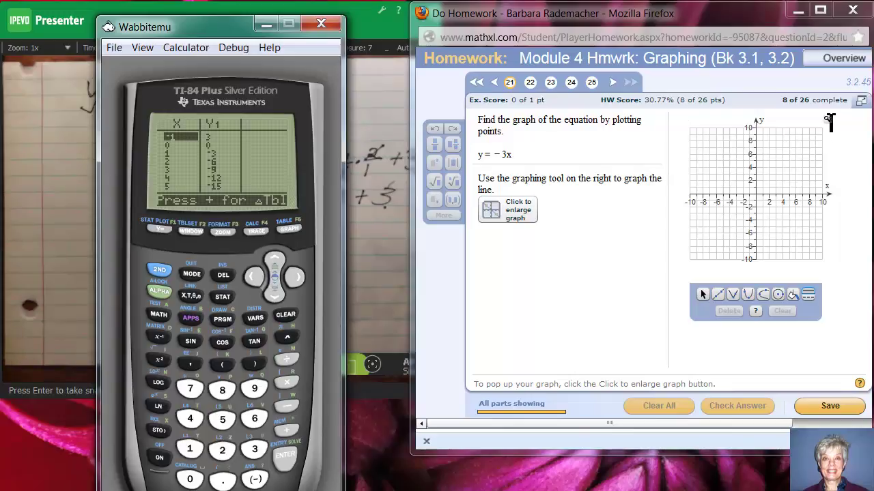
# Graph y = -3x in the homework's enlarged graph as a line through (-1,3) and (0,0), and save it
pyautogui.click(829, 120)
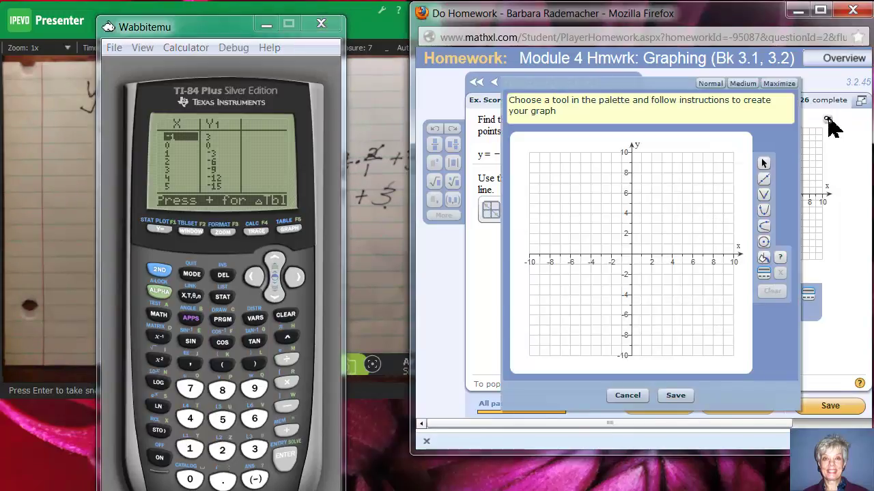
pyautogui.click(764, 179)
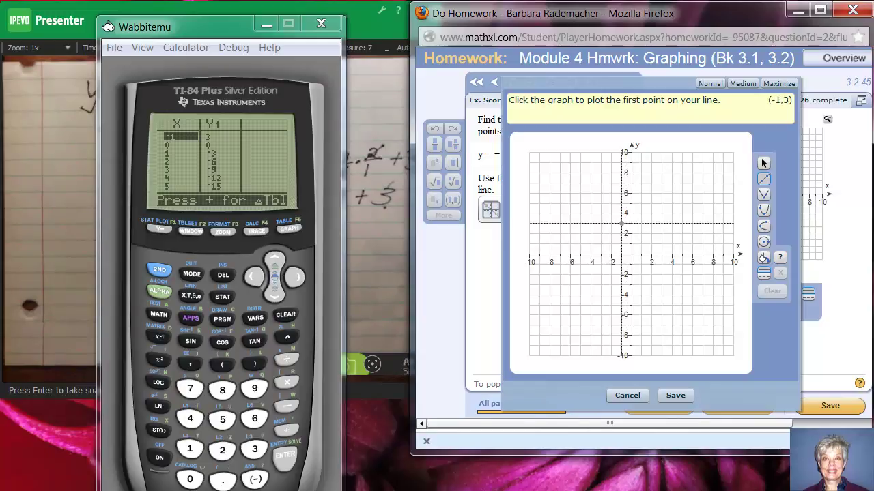
pyautogui.click(621, 223)
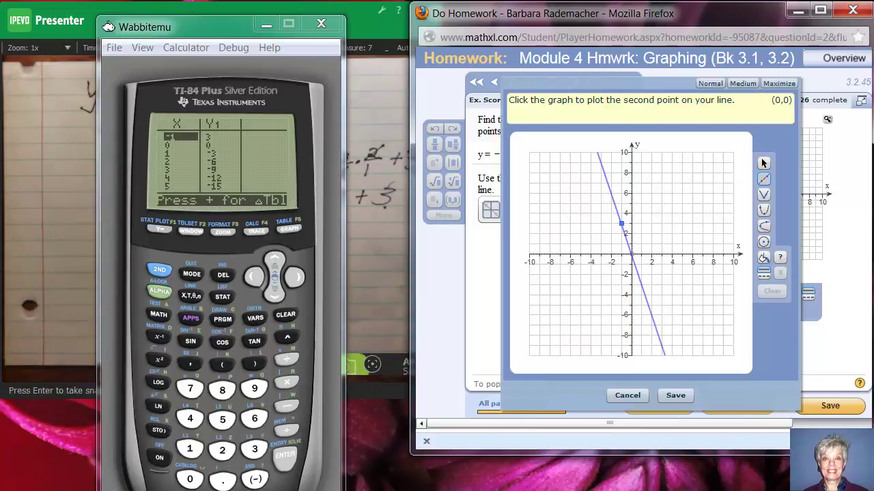
pyautogui.click(631, 254)
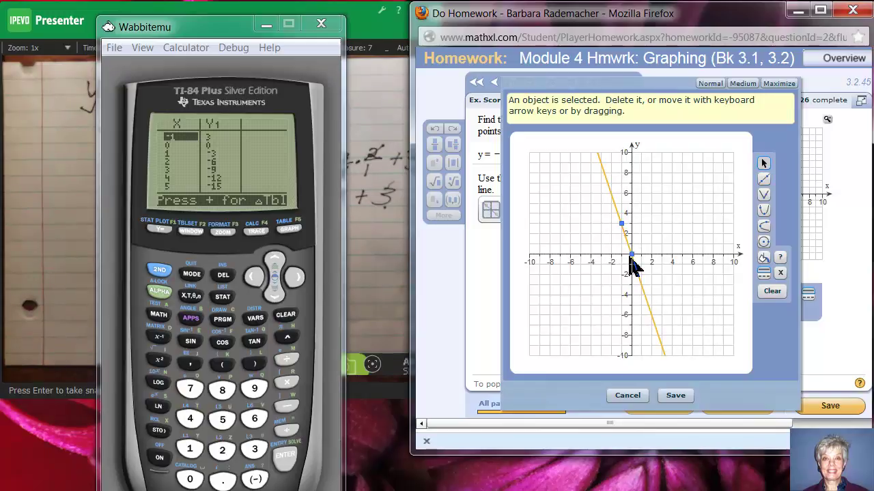
pyautogui.click(686, 401)
# Check the answer for the y = -3x graph and go on to question 22
pyautogui.click(727, 409)
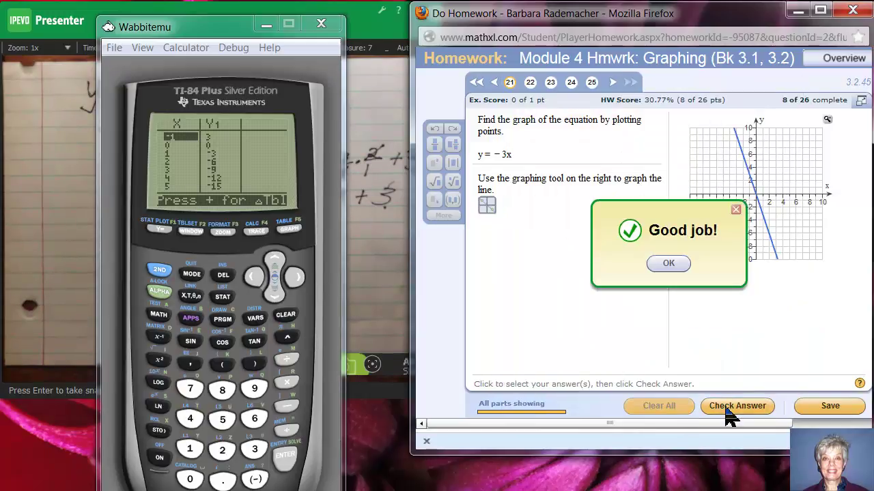
pyautogui.click(668, 266)
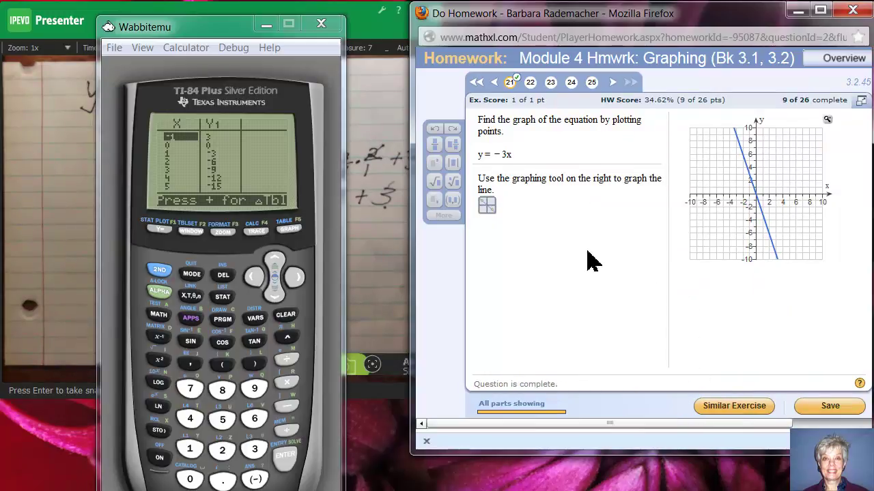
pyautogui.click(613, 82)
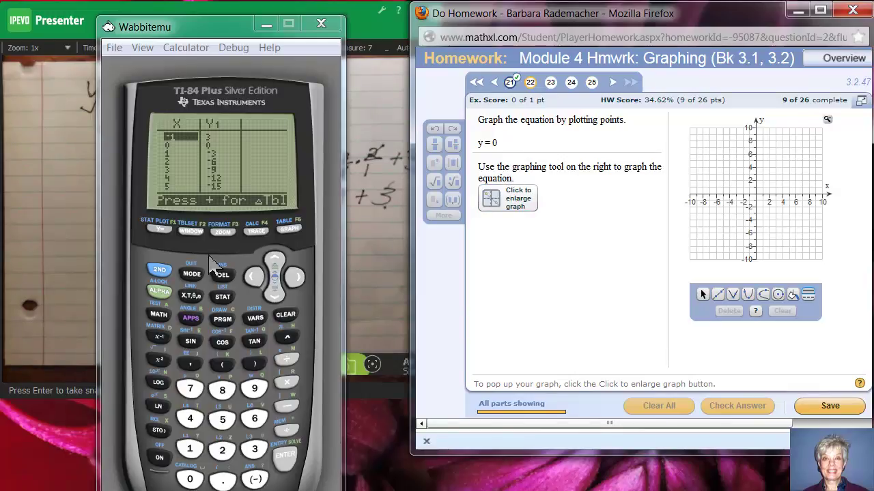
# Clear the calculator's Y1 function, set its graph style to a thick line, and enter 0 as the function
pyautogui.click(161, 231)
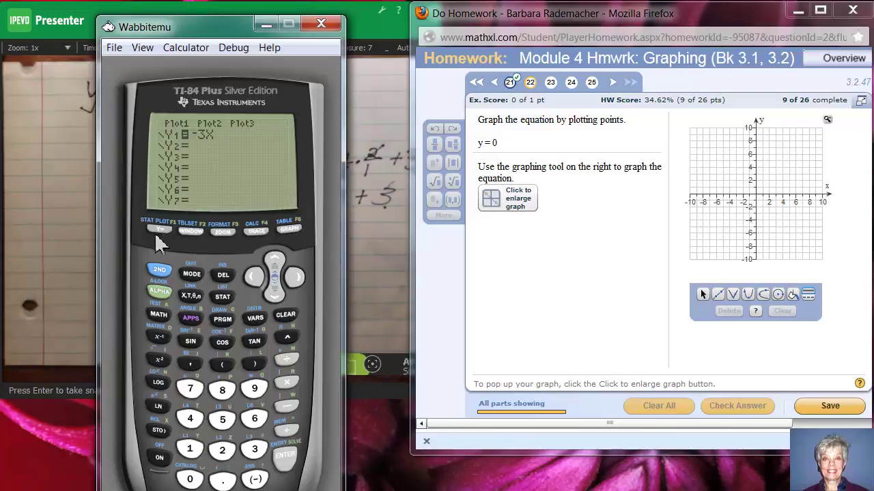
pyautogui.click(288, 318)
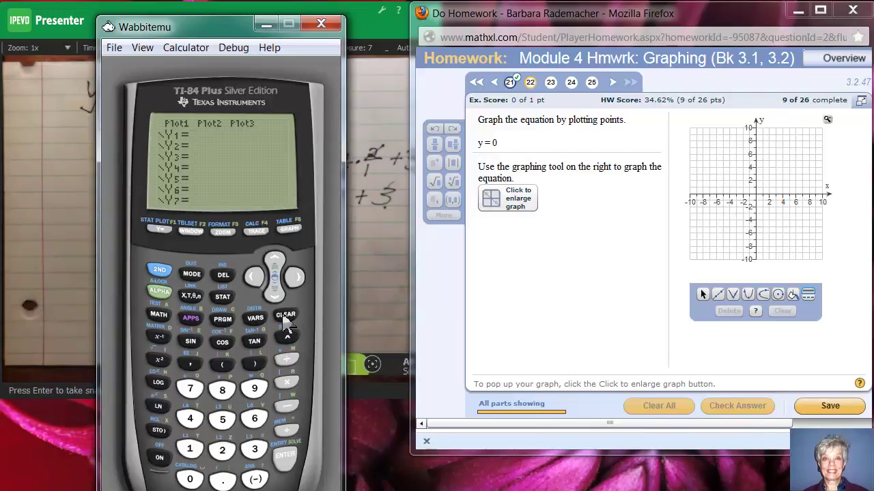
pyautogui.click(254, 280)
pyautogui.click(255, 280)
pyautogui.click(254, 281)
pyautogui.click(254, 281)
pyautogui.click(255, 281)
pyautogui.click(255, 281)
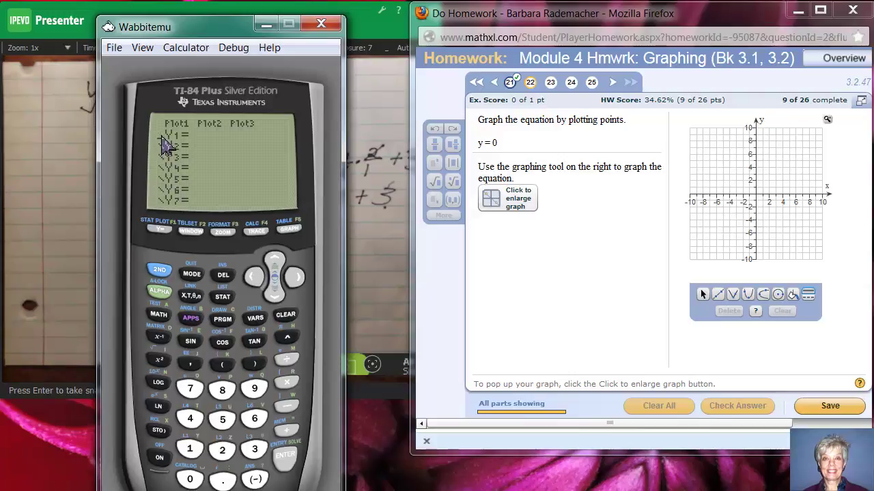
pyautogui.click(287, 457)
pyautogui.click(298, 278)
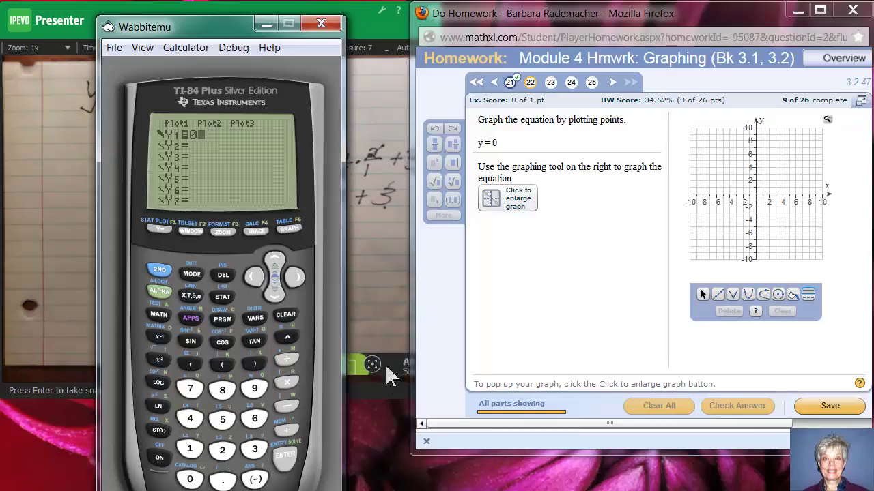
# Graph the Y1 function, re-entering it as 0, and display its table of values
pyautogui.click(290, 229)
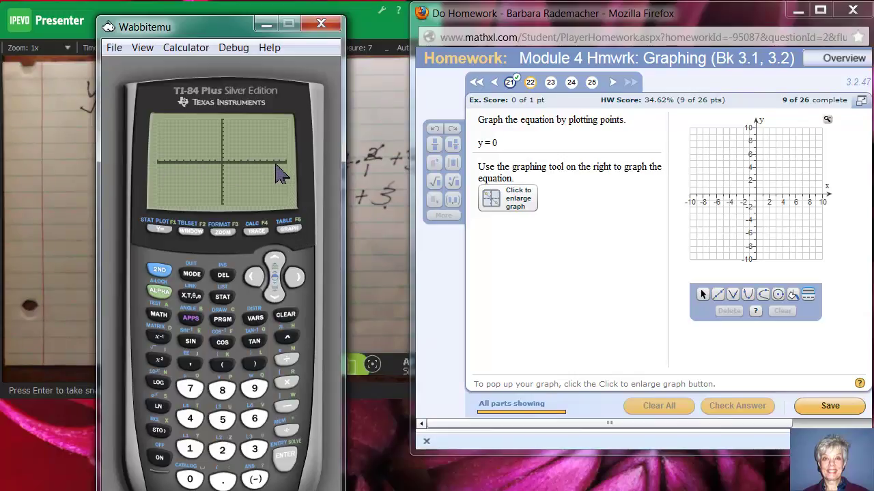
pyautogui.click(165, 227)
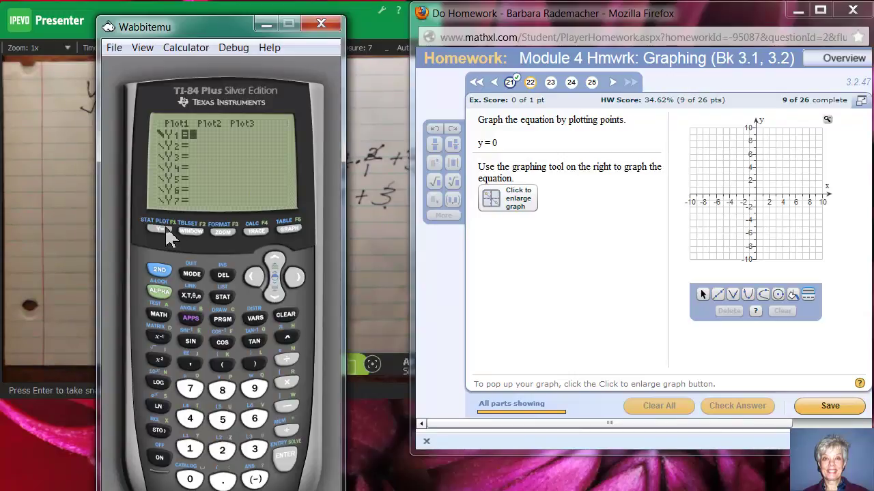
pyautogui.write('0')
pyautogui.click(289, 229)
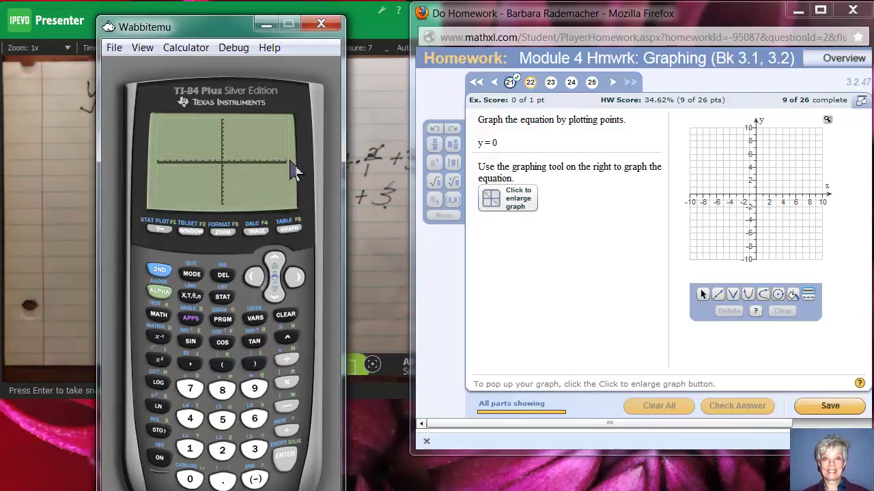
pyautogui.click(161, 273)
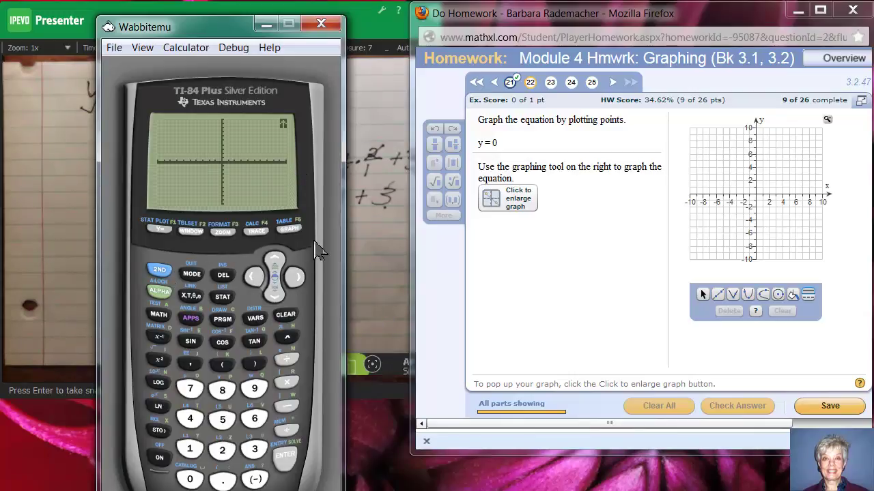
pyautogui.click(290, 230)
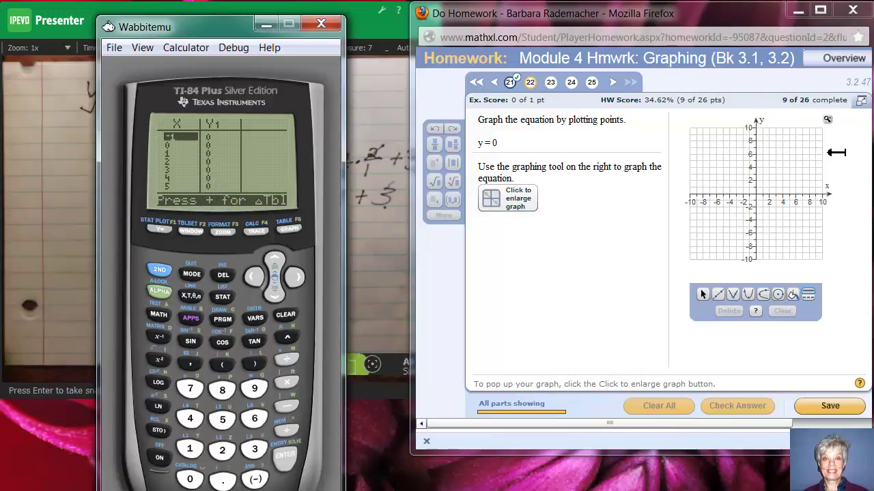
# Graph y = 0 in the homework's enlarged graph as a line through (-1,0) and (4,0), and save it
pyautogui.click(830, 123)
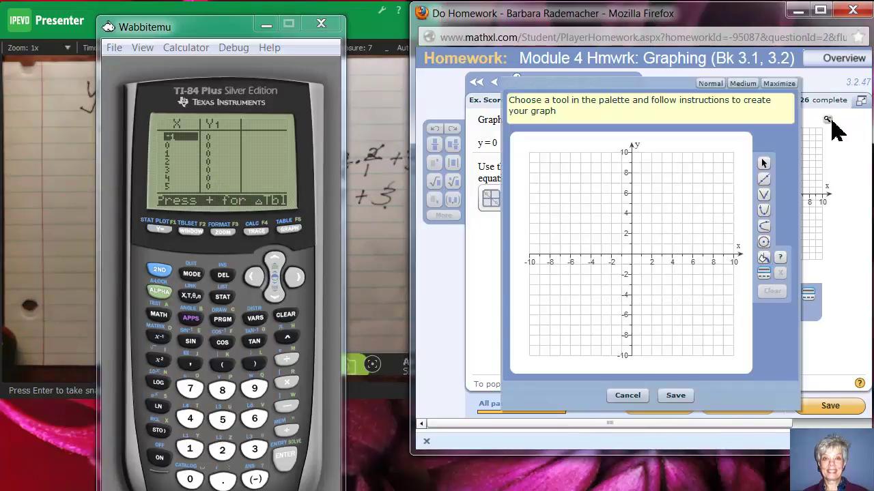
pyautogui.click(764, 179)
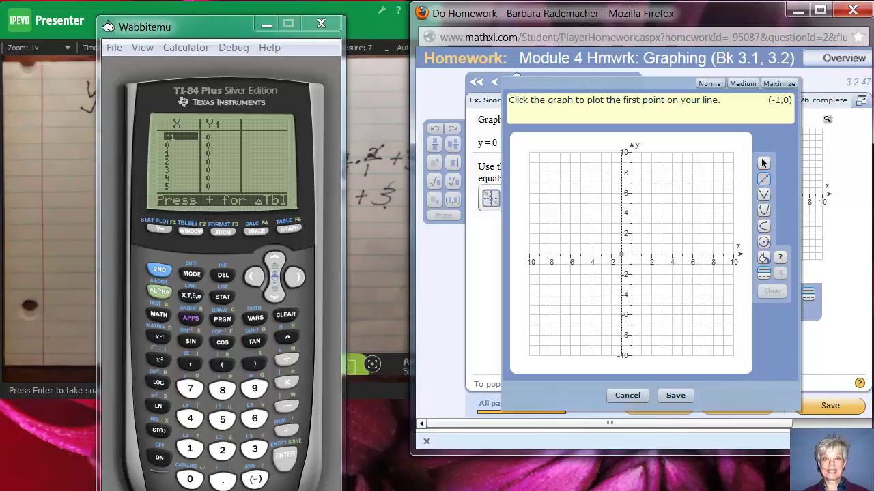
pyautogui.click(621, 254)
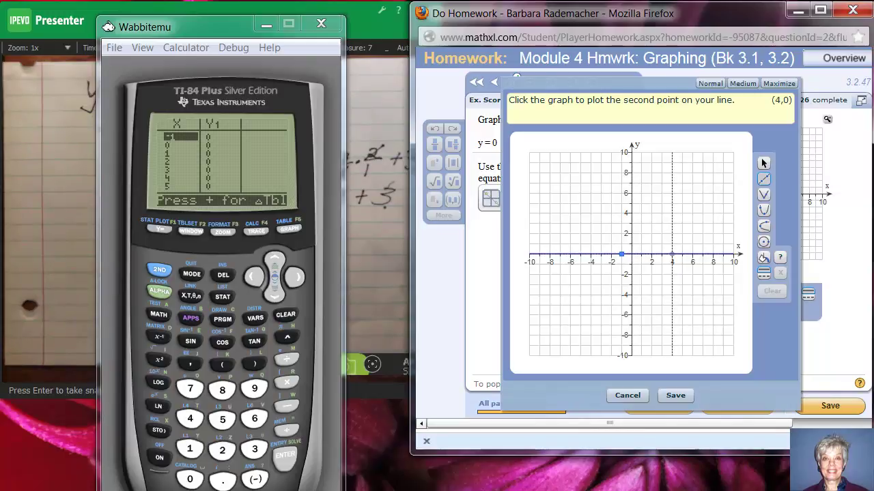
pyautogui.click(672, 254)
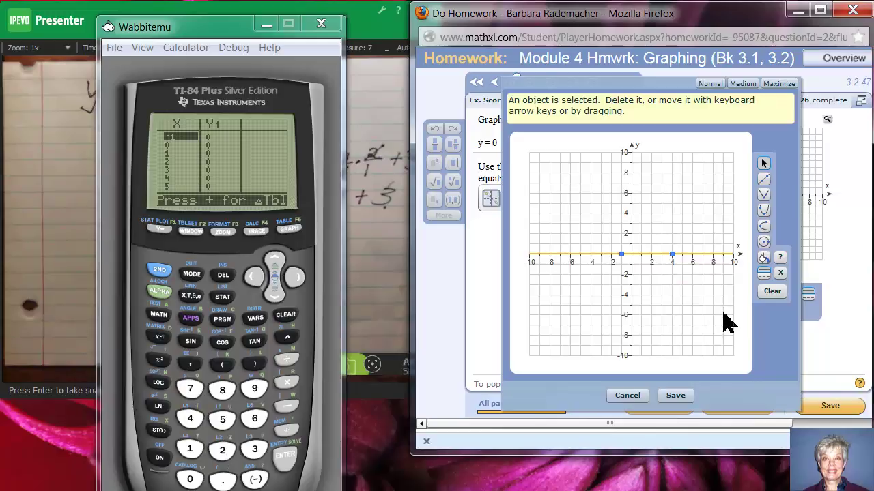
pyautogui.click(675, 396)
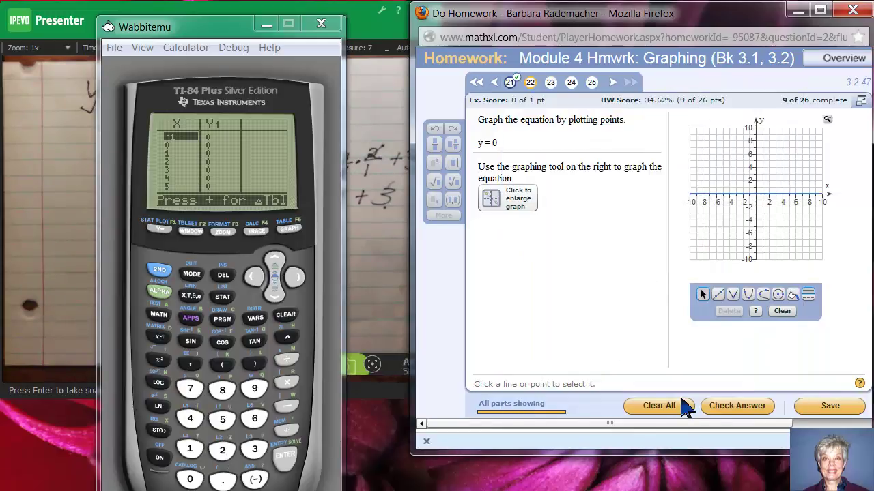
# Check the answer for the y = 0 graph and go on to question 23
pyautogui.click(744, 409)
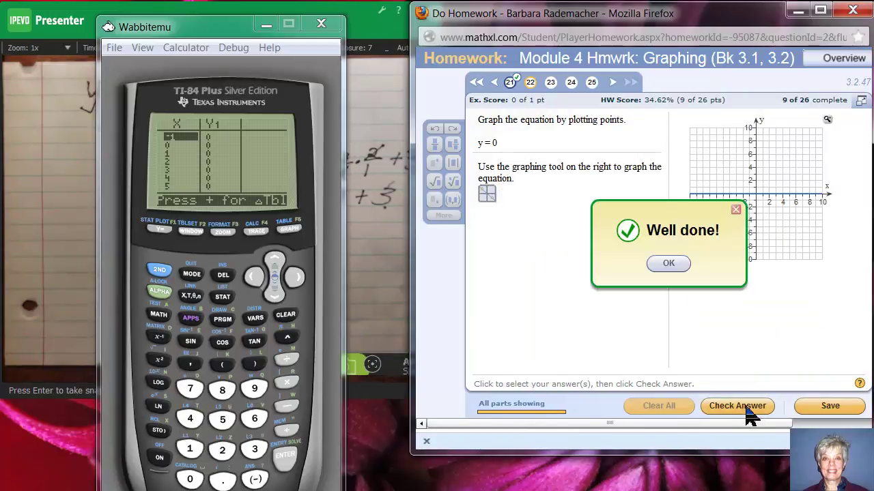
pyautogui.click(669, 264)
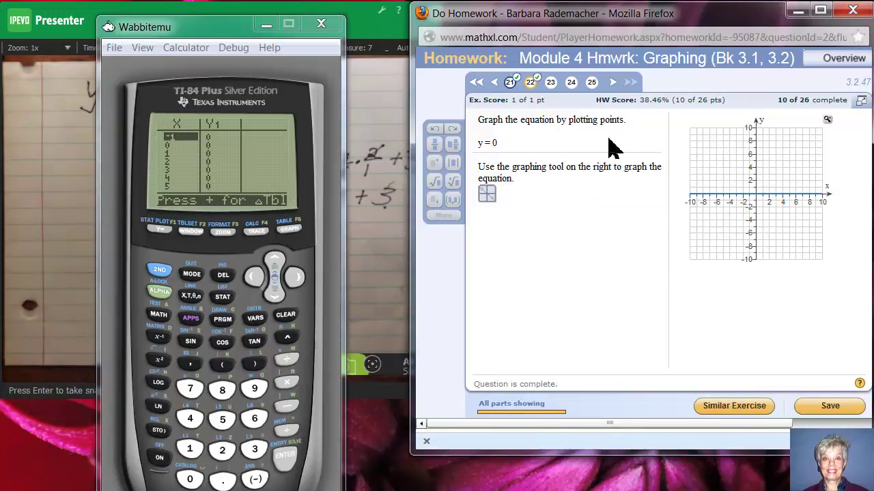
pyautogui.click(551, 86)
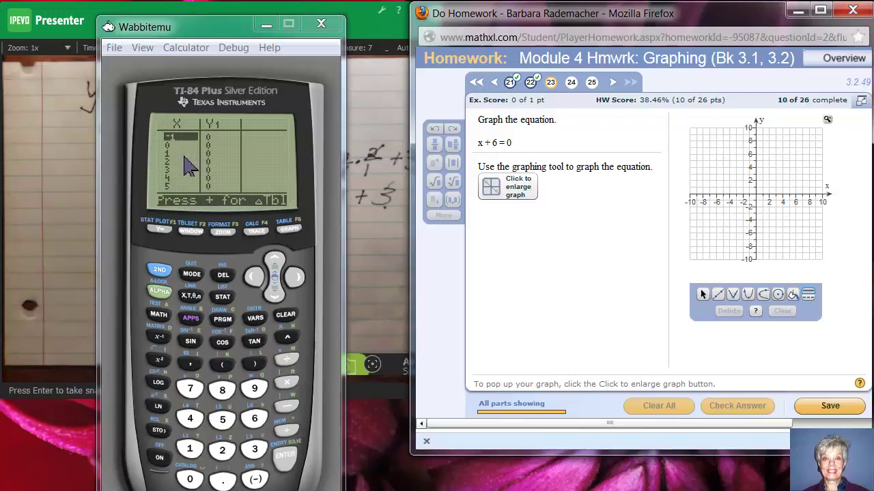
# Close the Wabbitemu calculator, and graph x + 6 = 0 in the enlarged homework graph as a saved vertical line through (-6,0) and (-6,4)
pyautogui.click(321, 24)
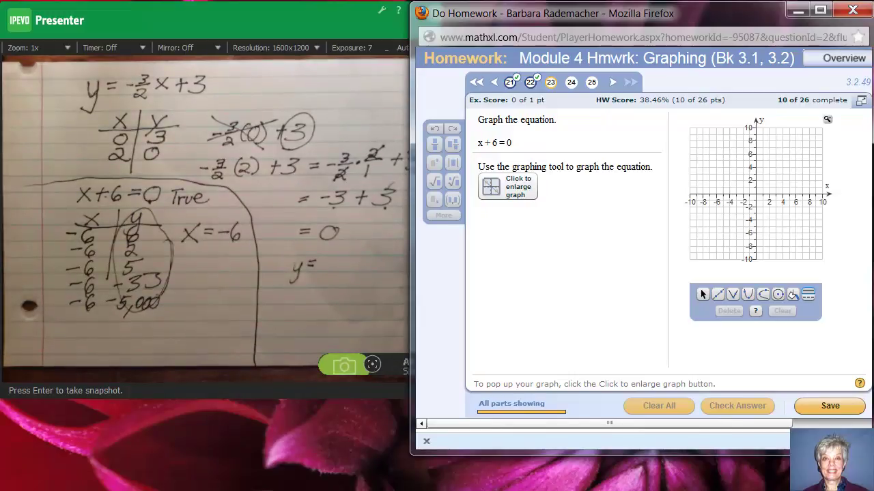
pyautogui.click(827, 121)
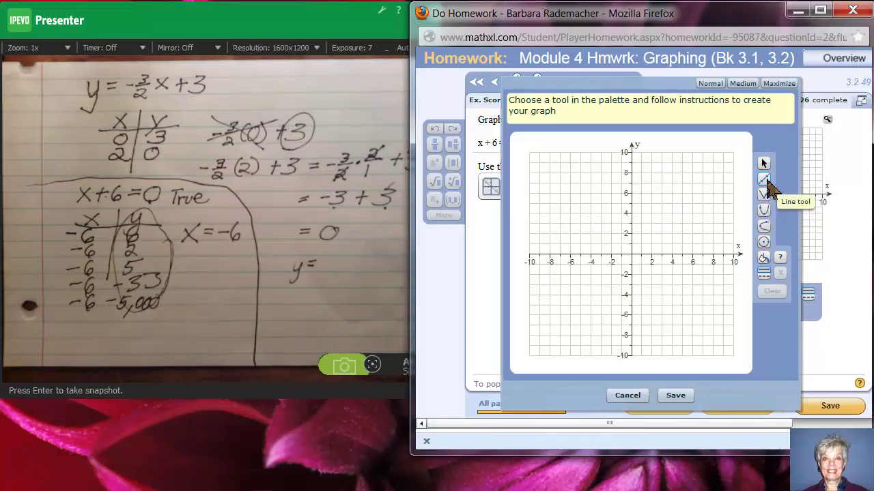
pyautogui.click(765, 182)
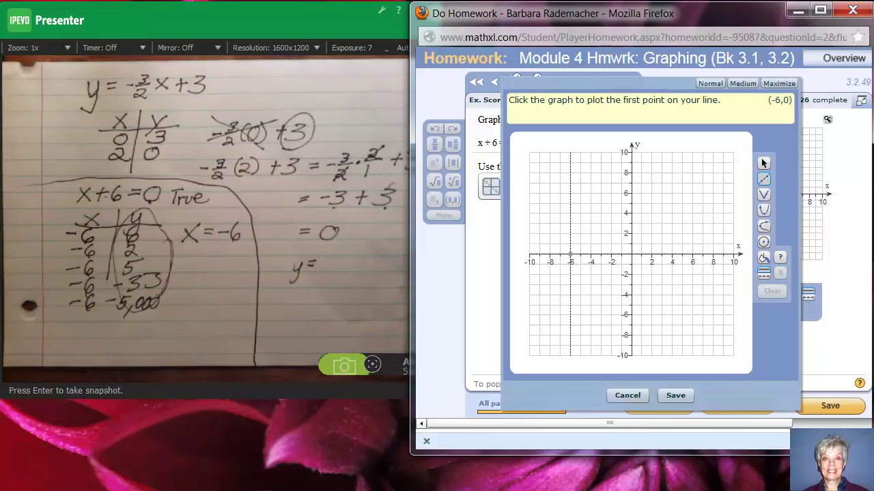
pyautogui.click(570, 254)
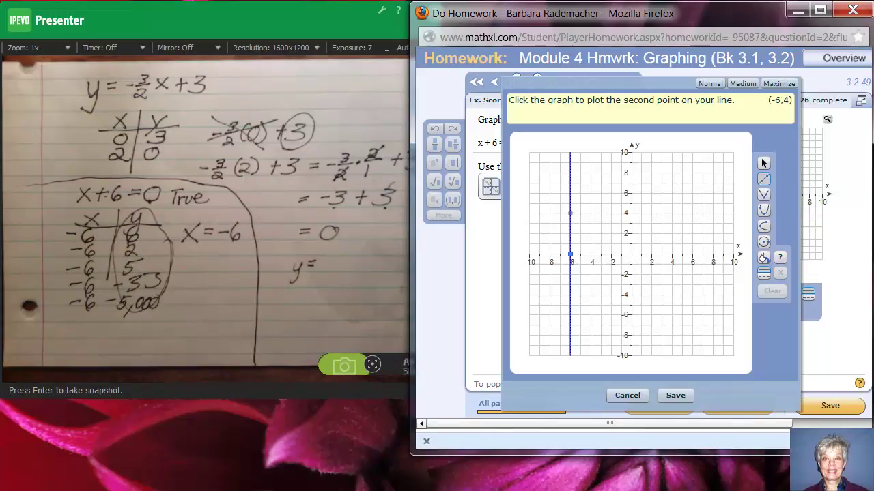
pyautogui.click(570, 213)
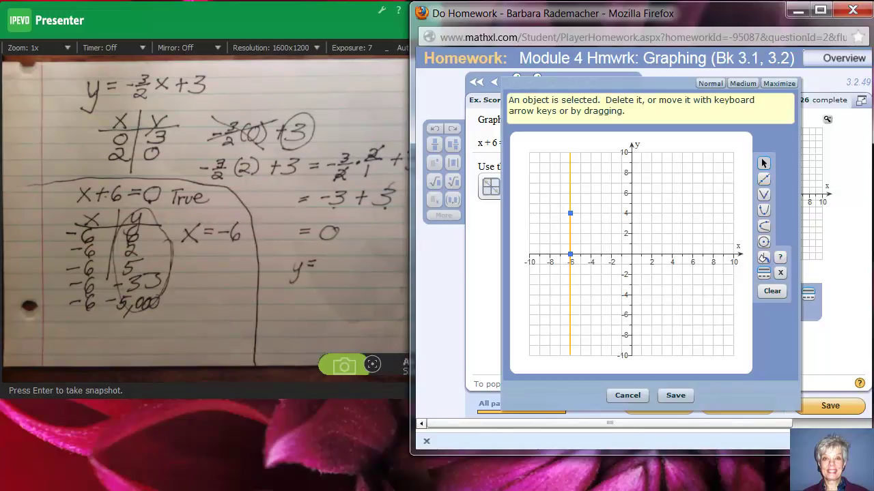
pyautogui.click(682, 399)
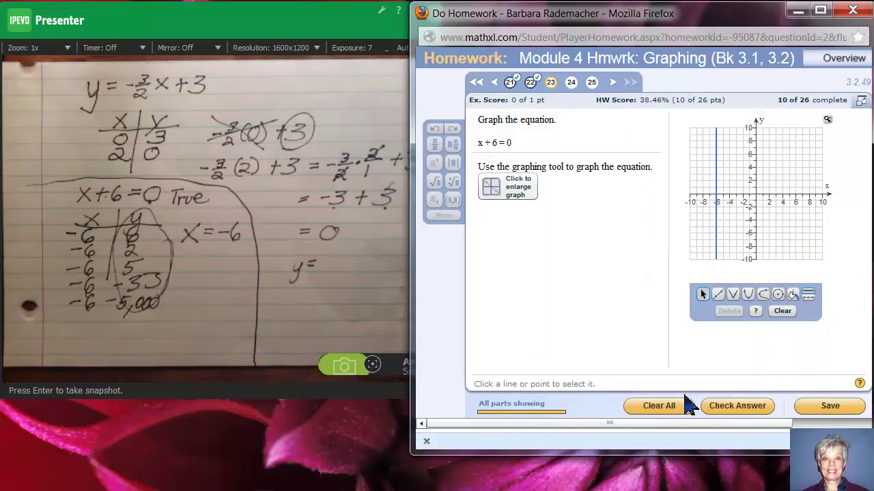
# Check the answer for the x + 6 = 0 graph and dismiss the feedback message
pyautogui.click(759, 411)
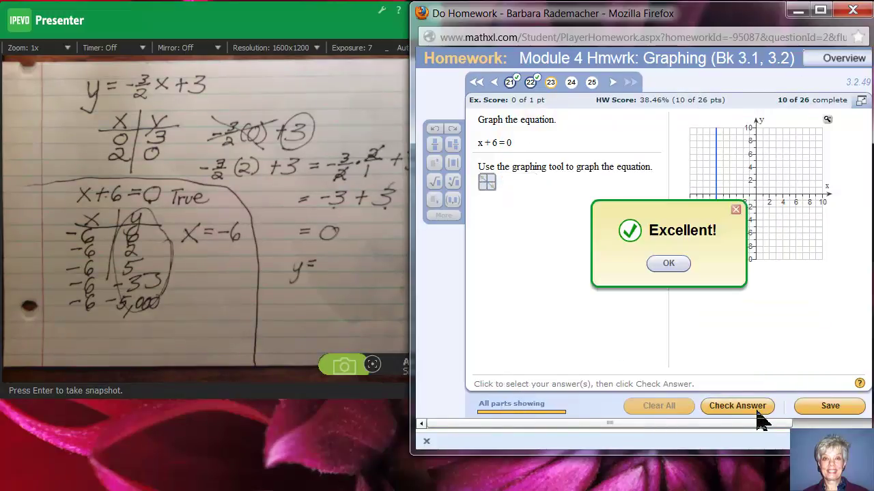
pyautogui.click(672, 265)
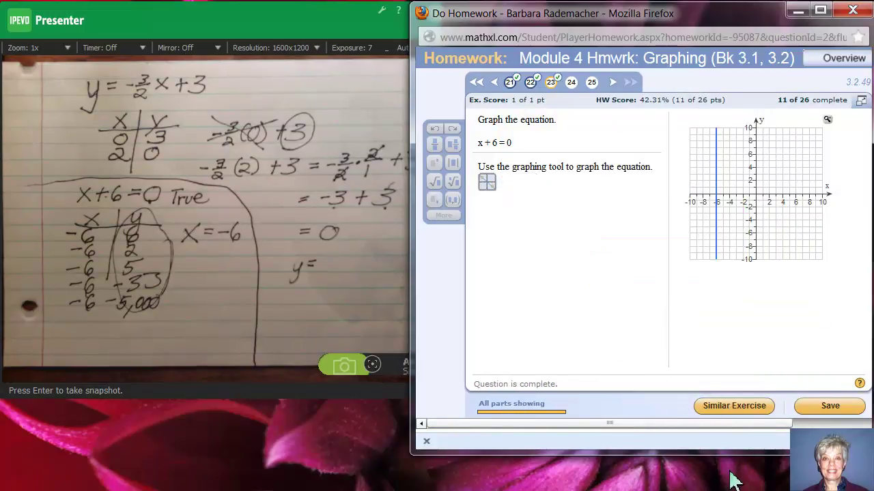